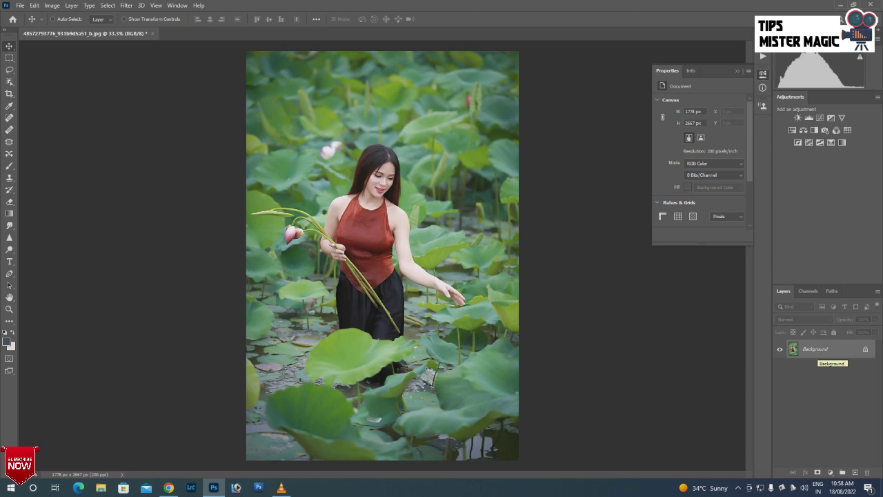
Step: Duplicate the Background lotus-pond photo onto a new Layer 1, with Auto-Select enabled
left_click(53, 19)
key("ctrl+j")
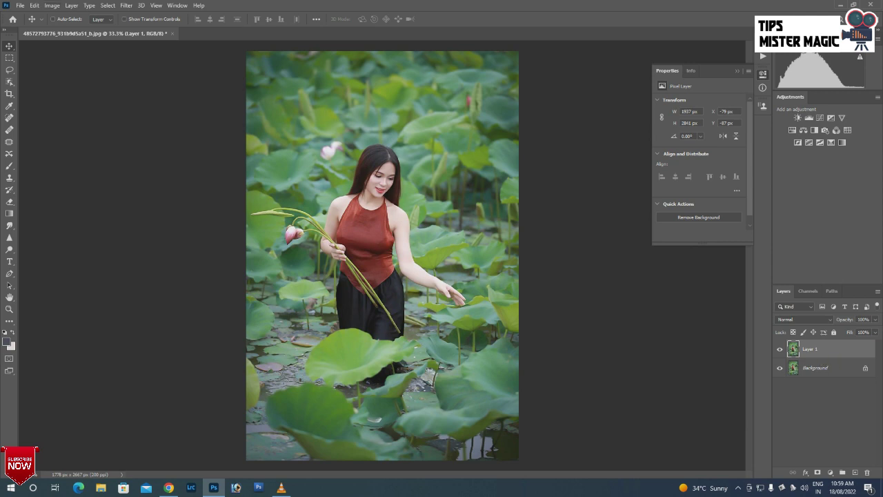
left_click(52, 6)
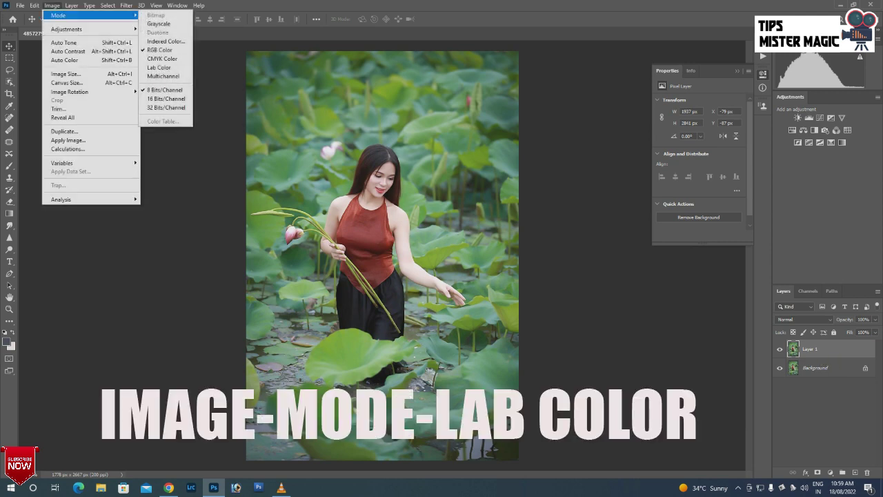
Step: Convert the document to Lab Color with Don't Flatten, keeping Layer 1 and Background
left_click(158, 67)
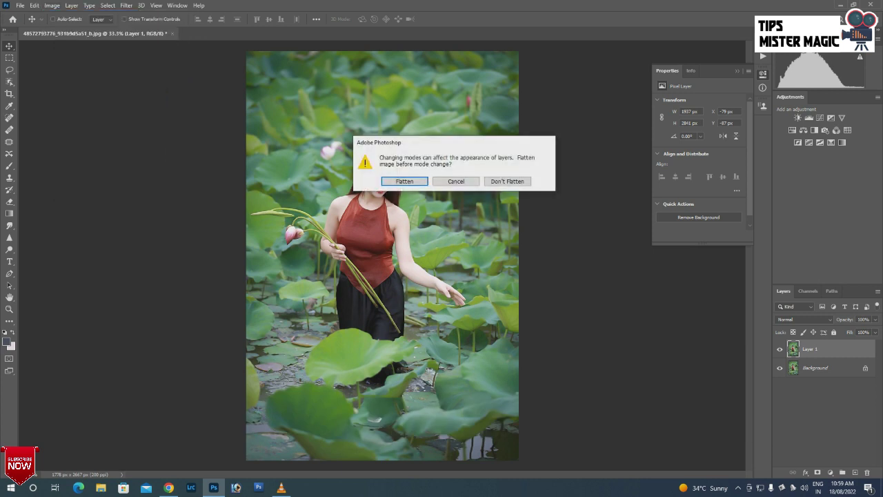
key("d")
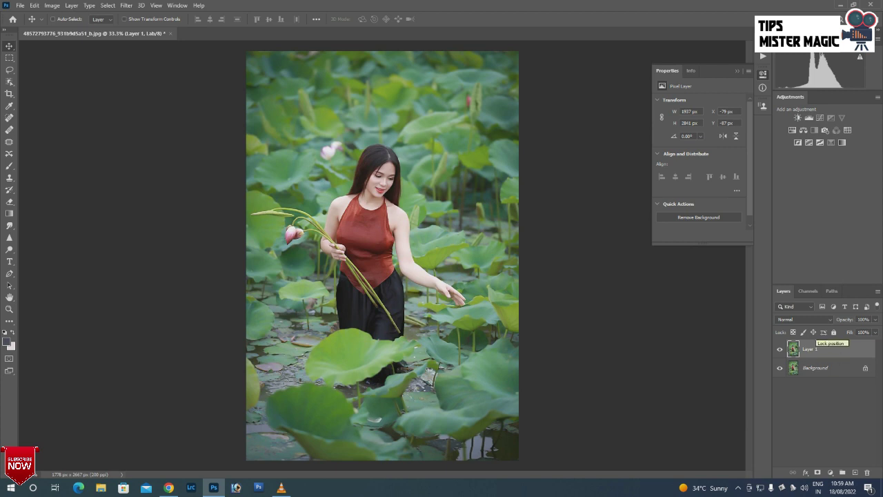
Step: Inspect the Lab channels, then select all of the a channel and copy it
left_click(809, 290)
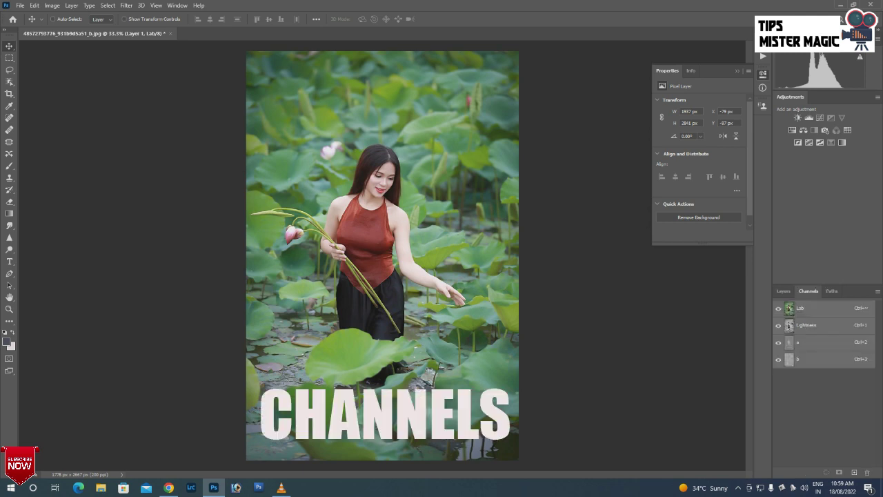
key("ctrl+2")
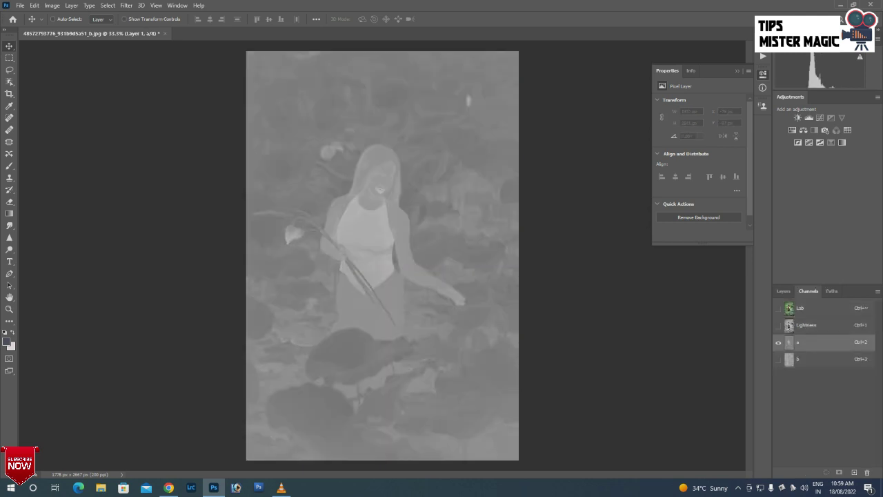
key("ctrl+1")
key("ctrl+3")
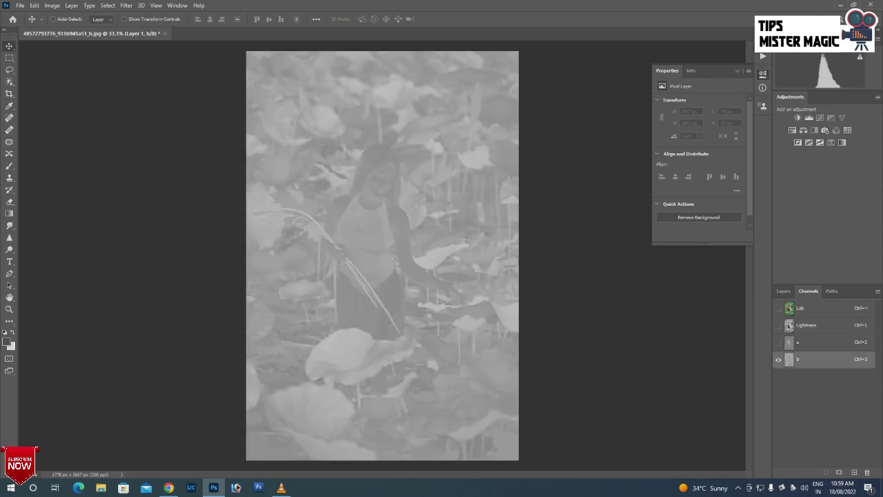
key("ctrl+2")
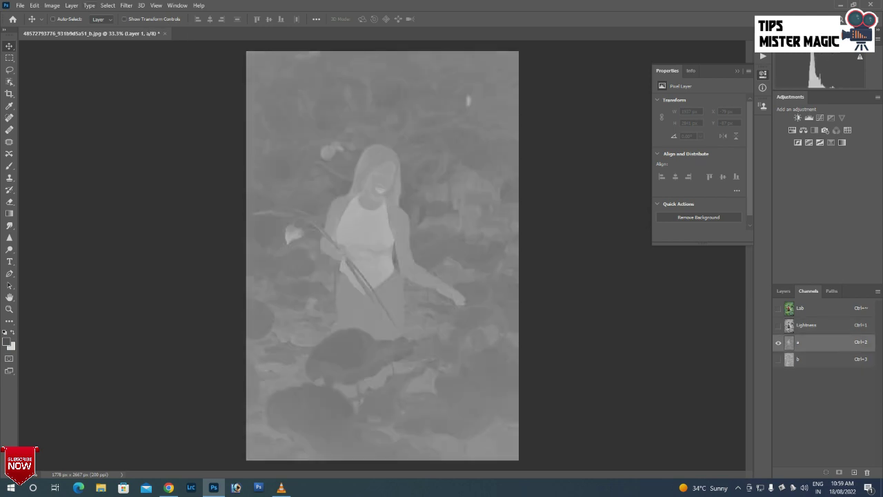
left_click(107, 4)
left_click(118, 12)
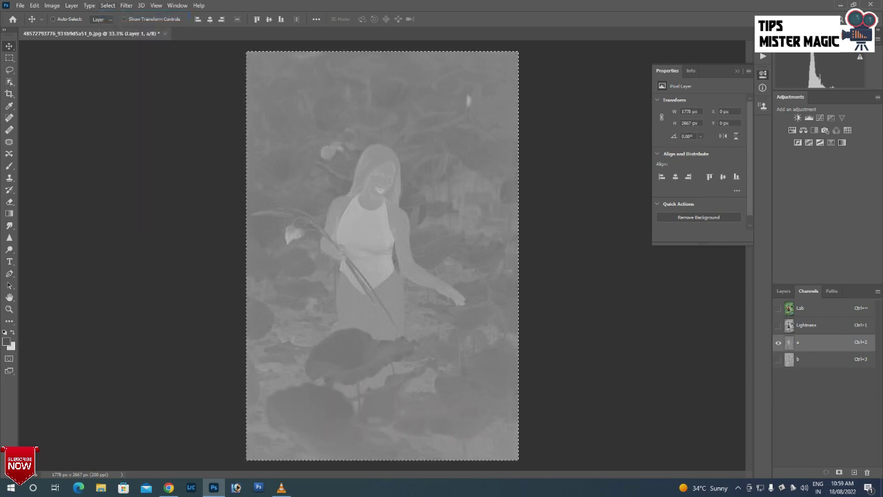
left_click(33, 5)
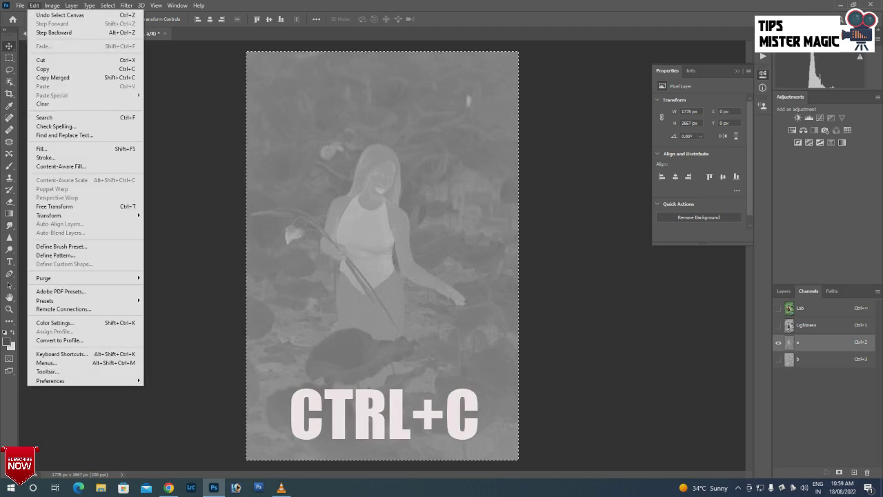
left_click(42, 69)
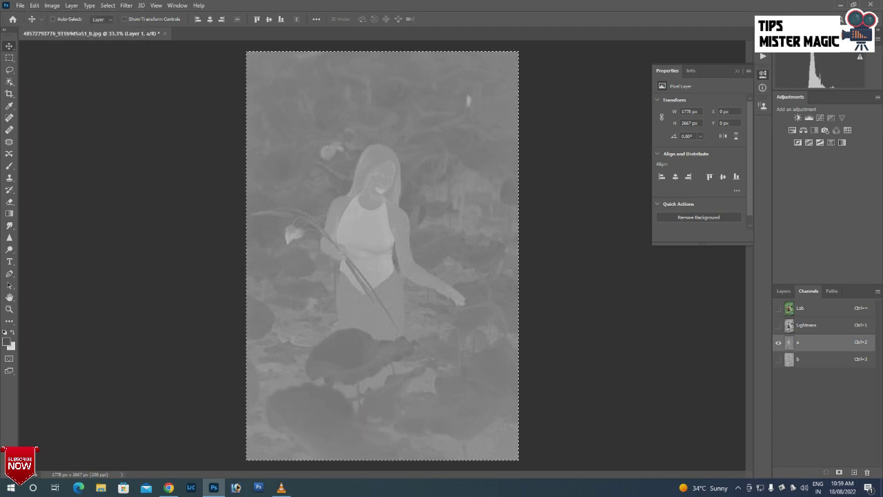
Step: Paste the a channel copy into the b channel, deselect, and return to the composite
key("ctrl+3")
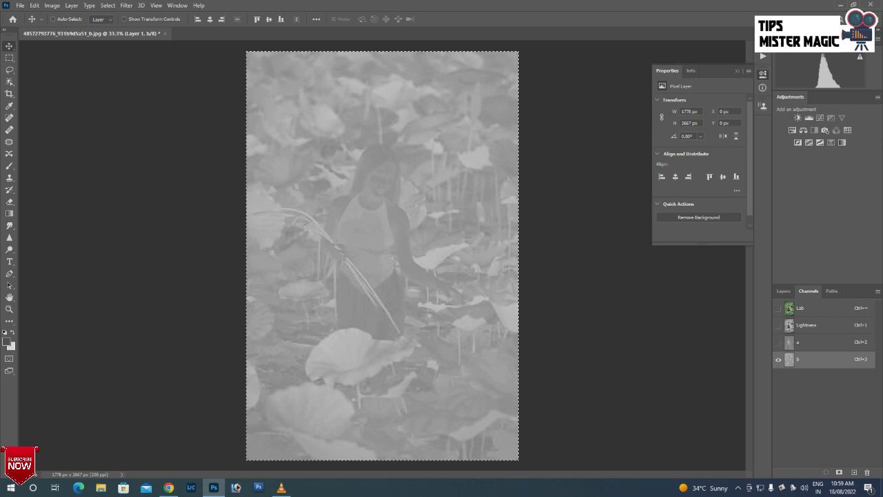
left_click(34, 5)
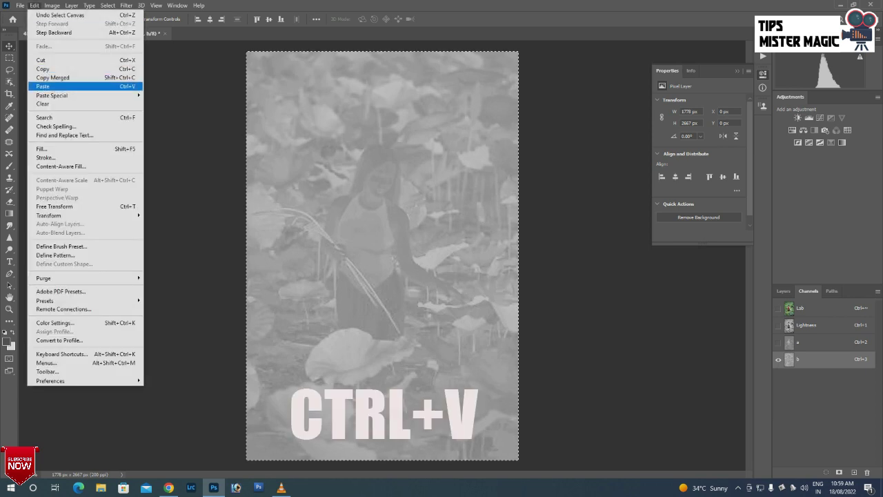
left_click(48, 86)
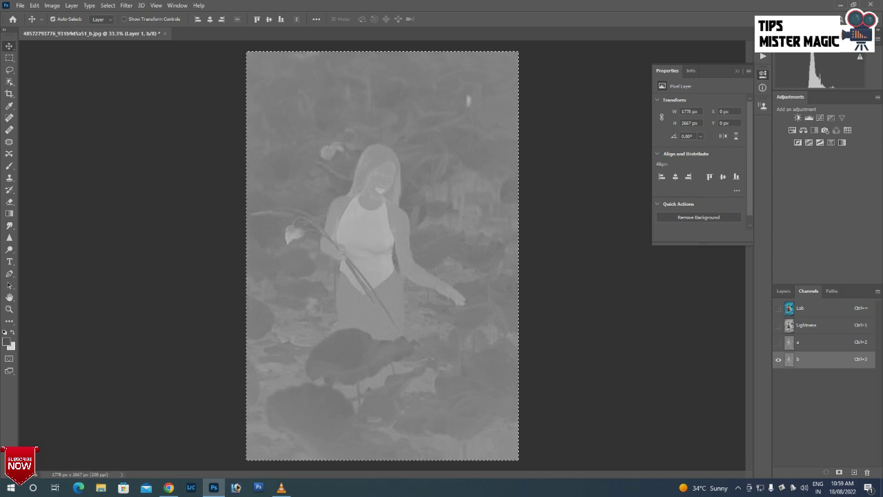
key("ctrl+d")
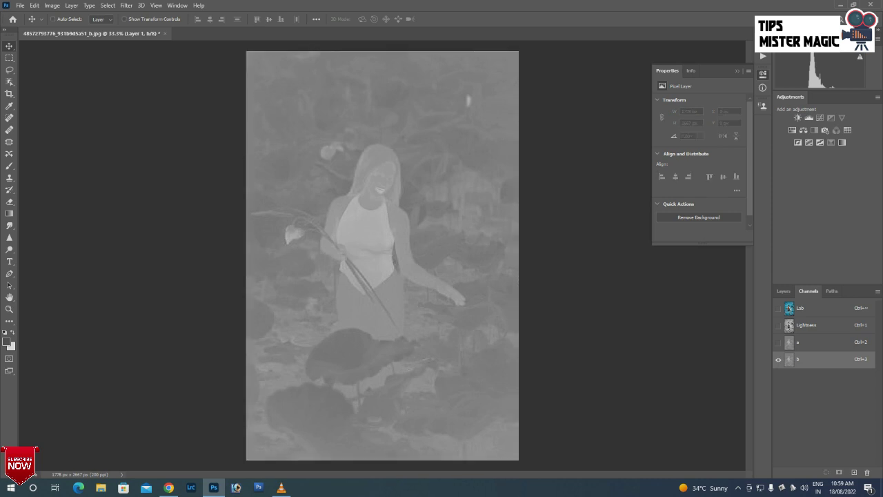
key("ctrl+grave")
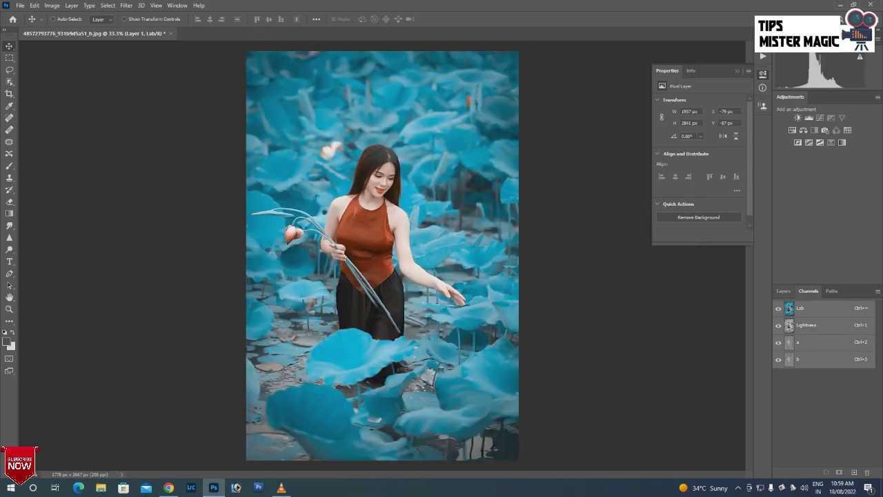
Step: Convert the document back to RGB Color without flattening Layer 1 and Background
left_click(784, 291)
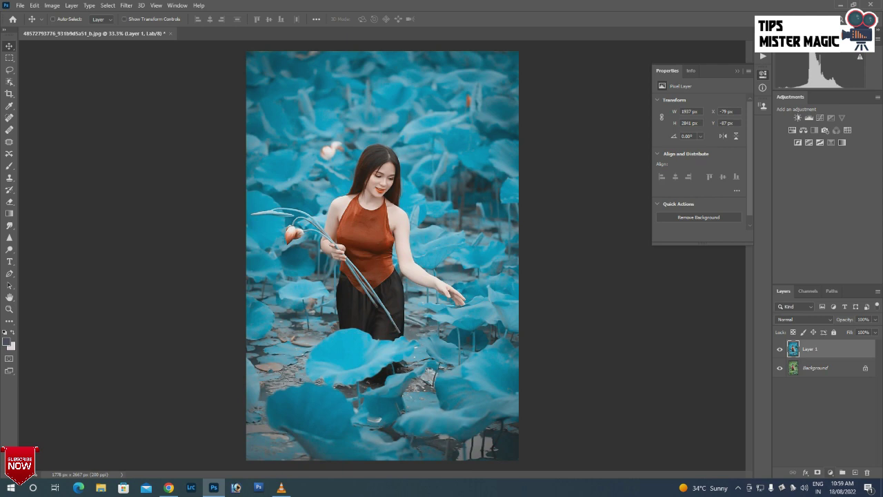
left_click(831, 473)
key("Escape")
left_click(52, 5)
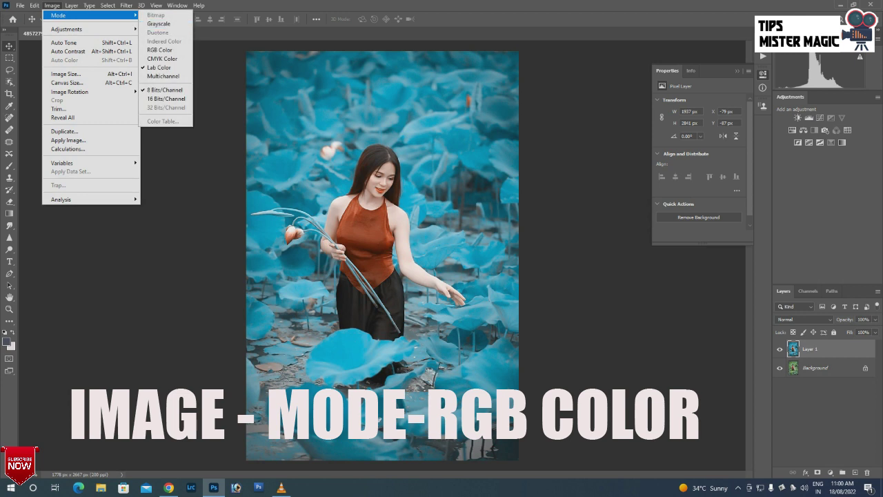
left_click(160, 50)
left_click(508, 181)
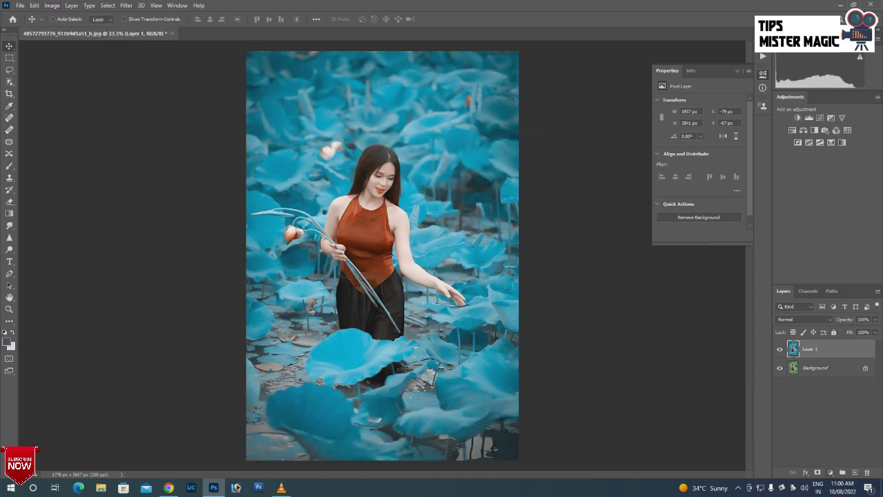
left_click(830, 473)
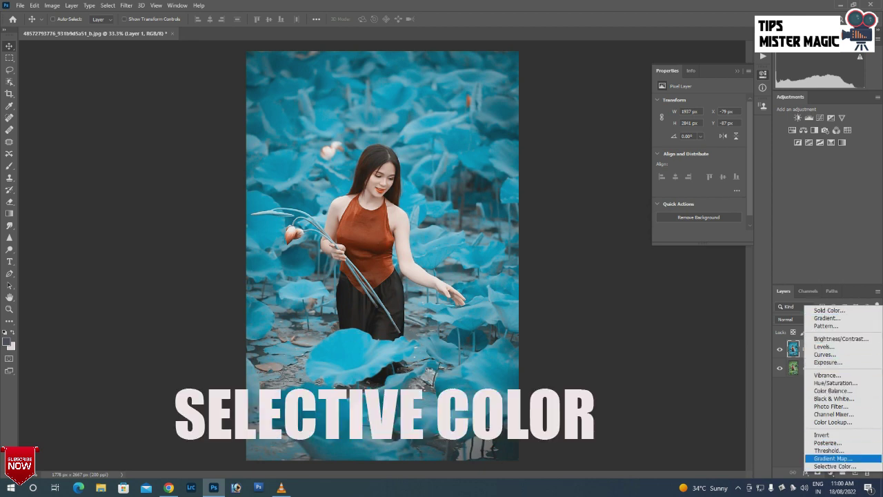
Step: Add a Selective Color layer giving Neutrals Magenta +15 and Yellow -10
left_click(835, 467)
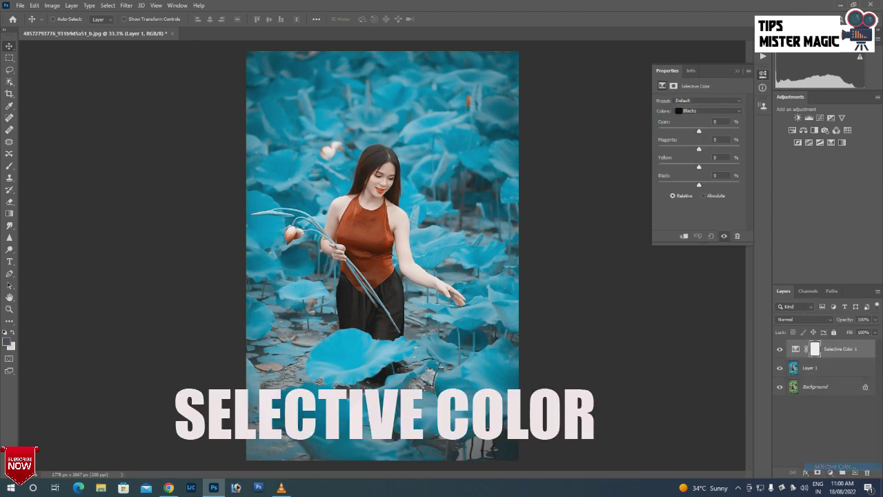
left_click(707, 110)
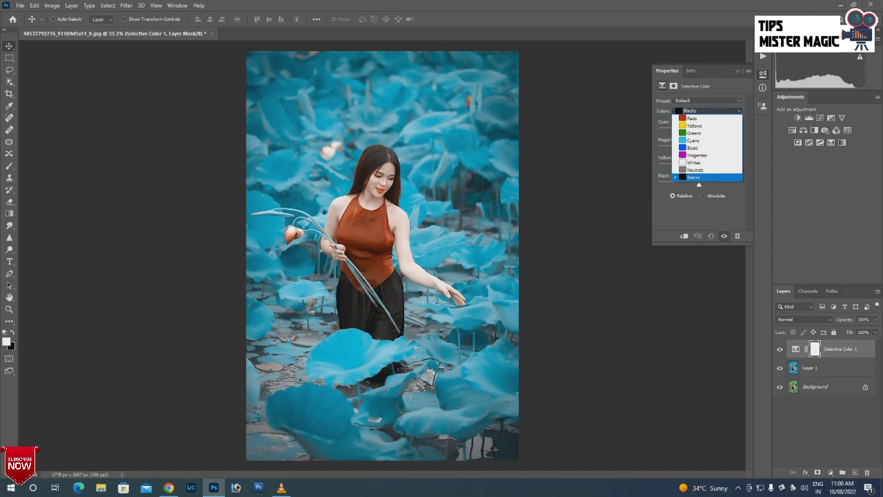
left_click(695, 170)
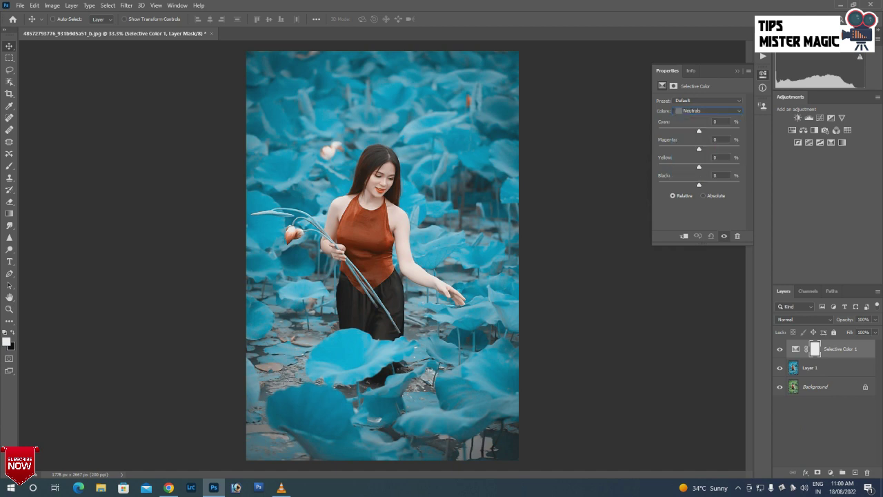
left_click_drag(699, 148, 704, 149)
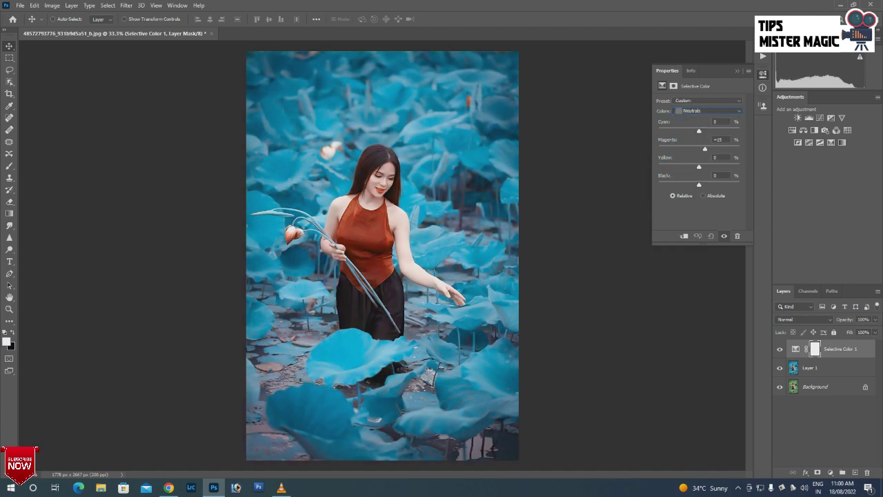
left_click_drag(699, 167, 695, 166)
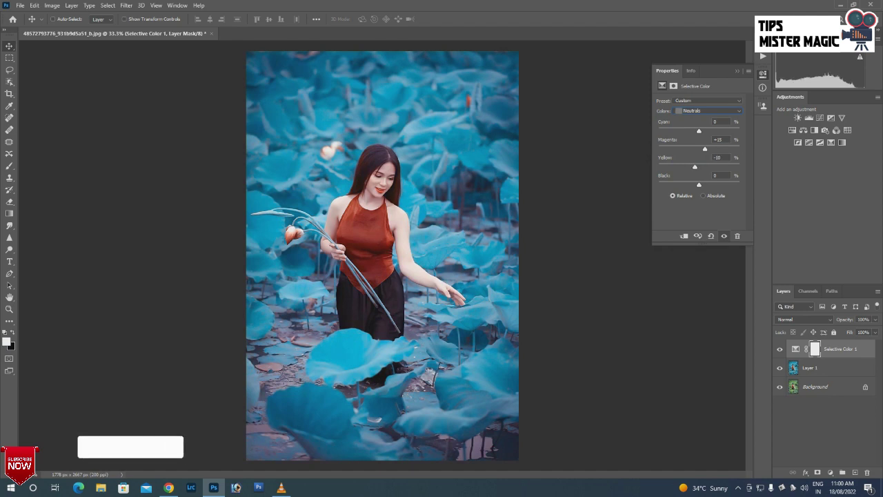
Step: Deepen the Blacks range with Black +14, Magenta +15 and Yellow -5
left_click(707, 110)
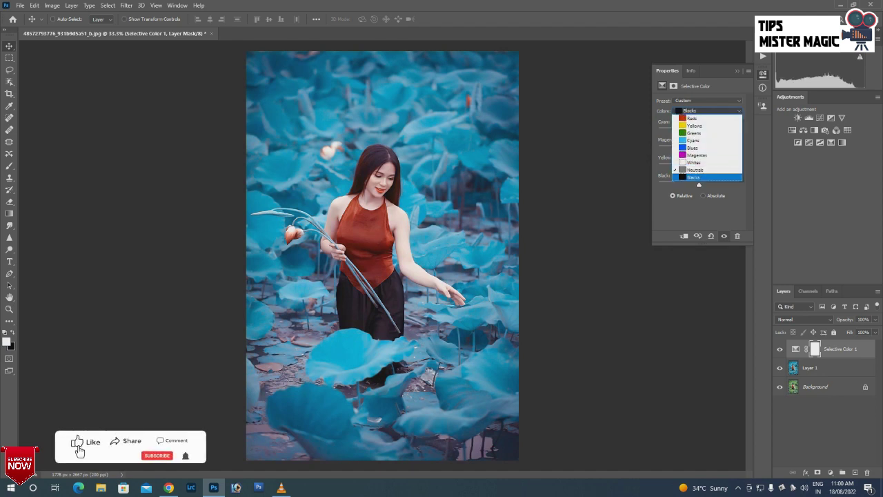
left_click(694, 178)
left_click_drag(699, 185, 704, 185)
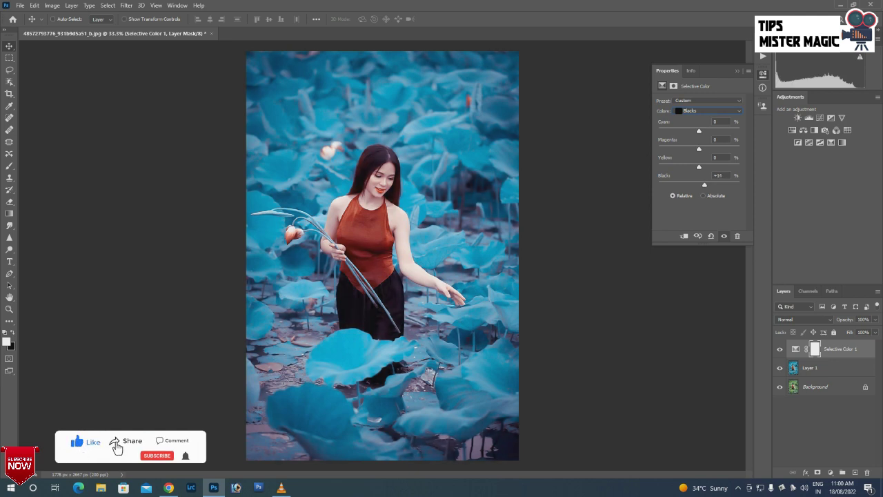
left_click_drag(699, 167, 704, 148)
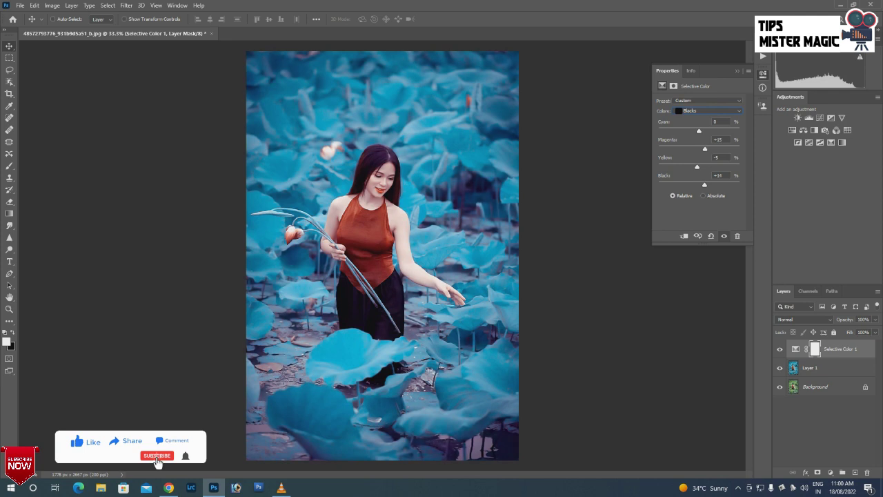
Step: Tune the Reds range to add magenta and reduce cyan
left_click(709, 110)
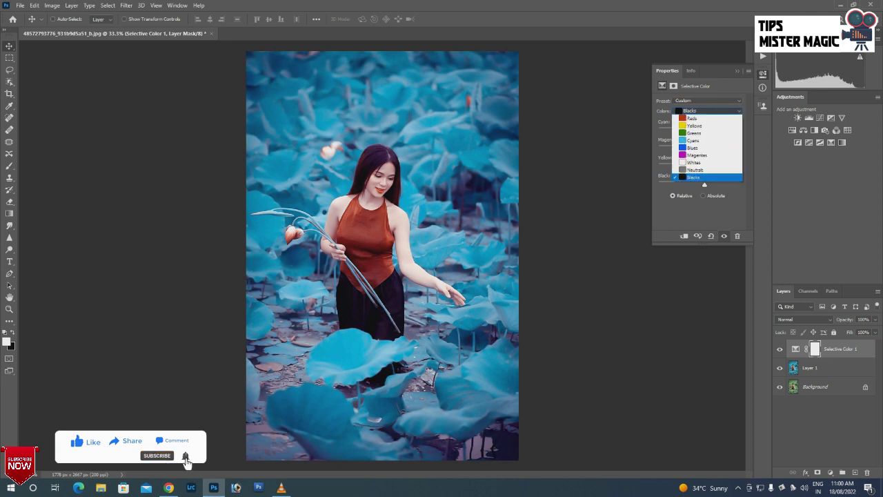
left_click(697, 117)
left_click_drag(699, 148, 694, 166)
left_click_drag(699, 130, 702, 131)
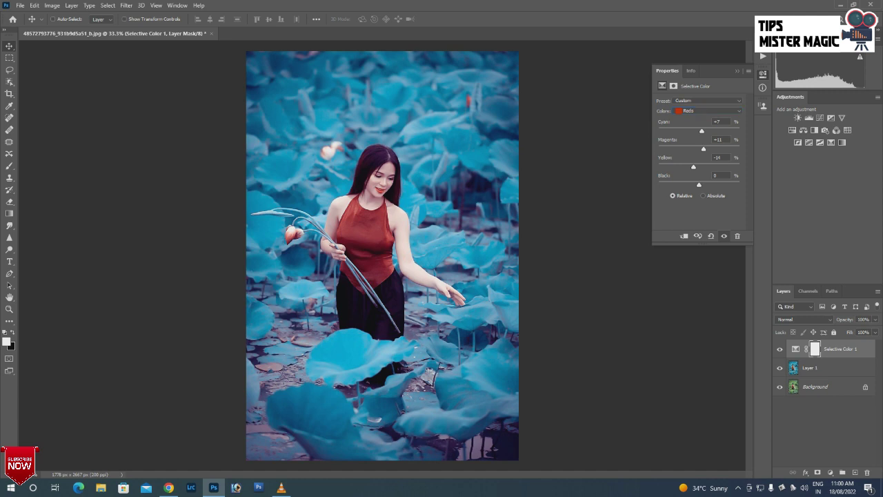
left_click(831, 473)
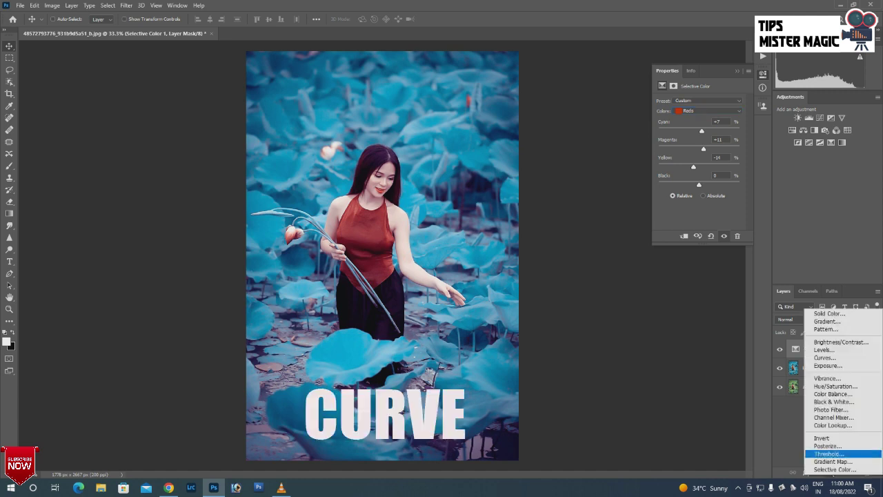
Step: Add a Curves layer with a midtone point, raised black point and slightly lowered white point
left_click(826, 358)
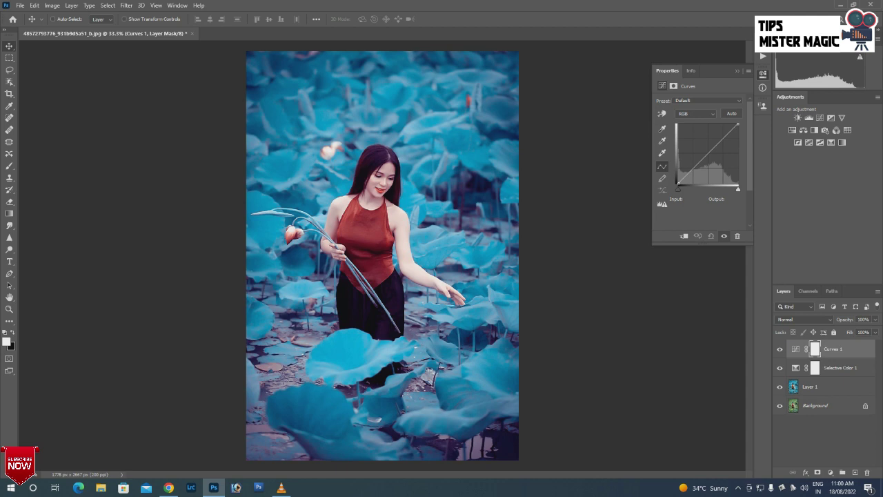
left_click(697, 165)
left_click(678, 182)
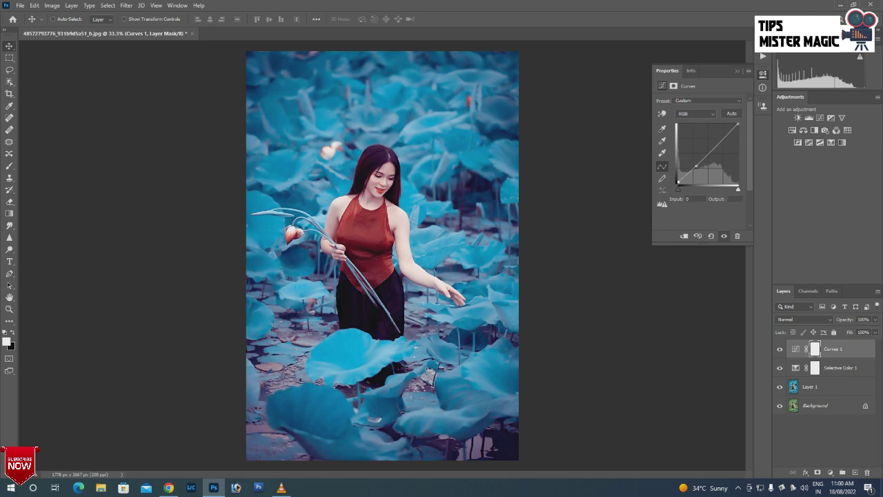
left_click_drag(678, 182, 679, 176)
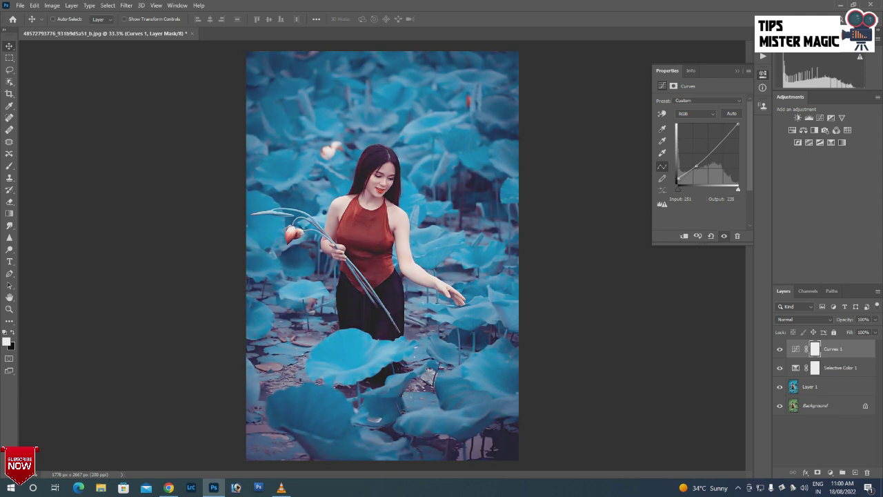
left_click_drag(737, 125, 738, 129)
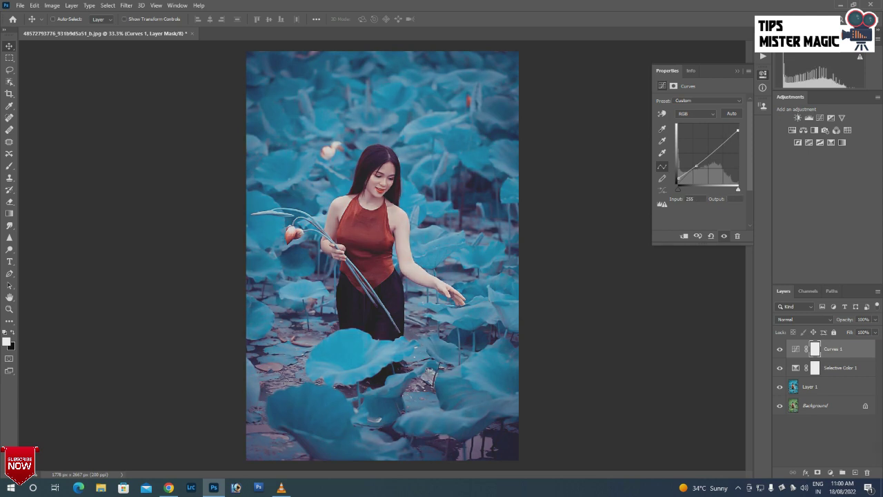
left_click_drag(697, 166, 699, 166)
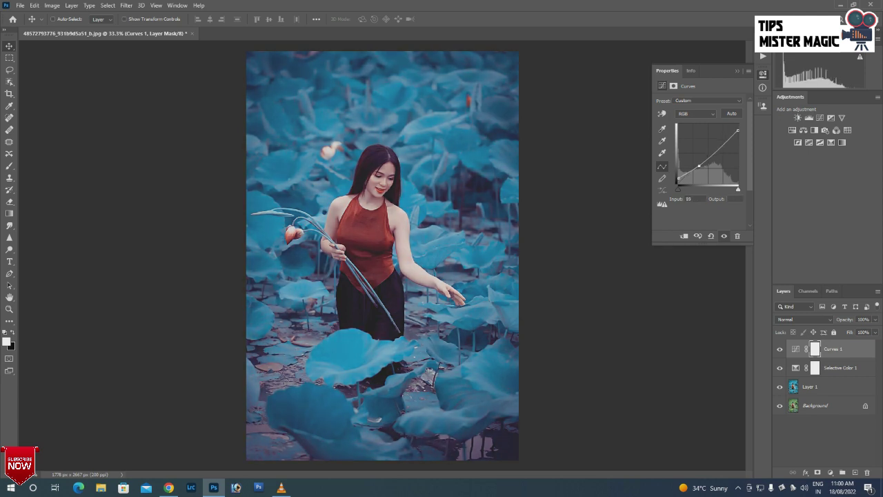
left_click_drag(737, 129, 736, 128)
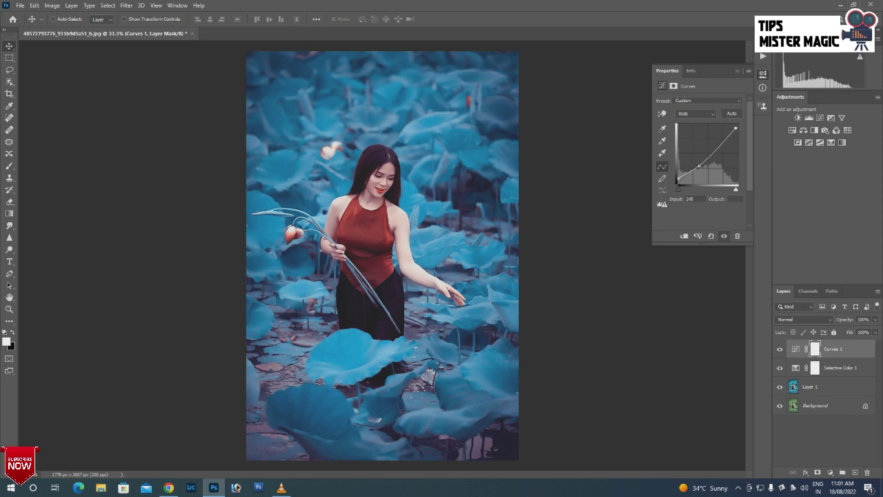
left_click(831, 472)
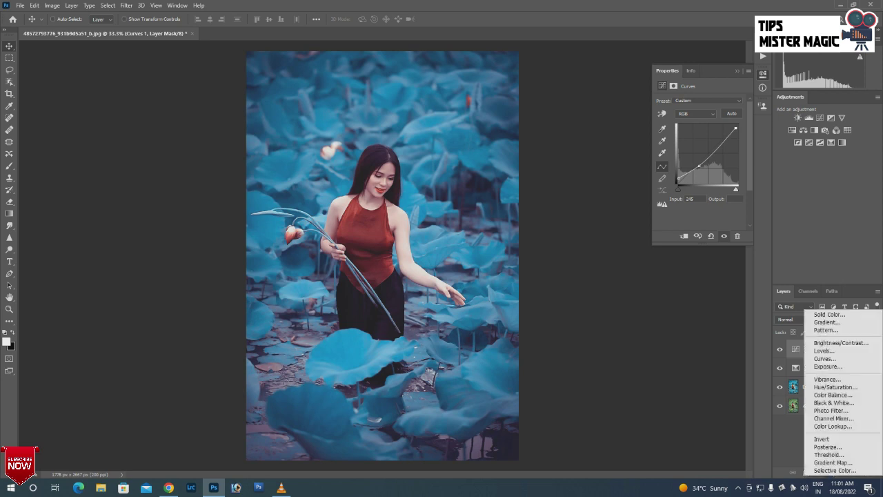
Step: Add a second Curves layer with its midtone point dragged down toward the shadows for contrast
left_click(832, 359)
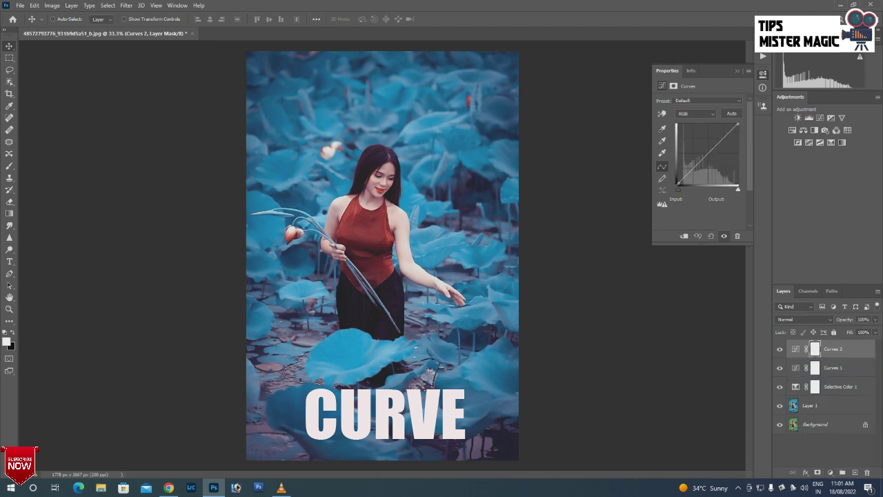
left_click(703, 158)
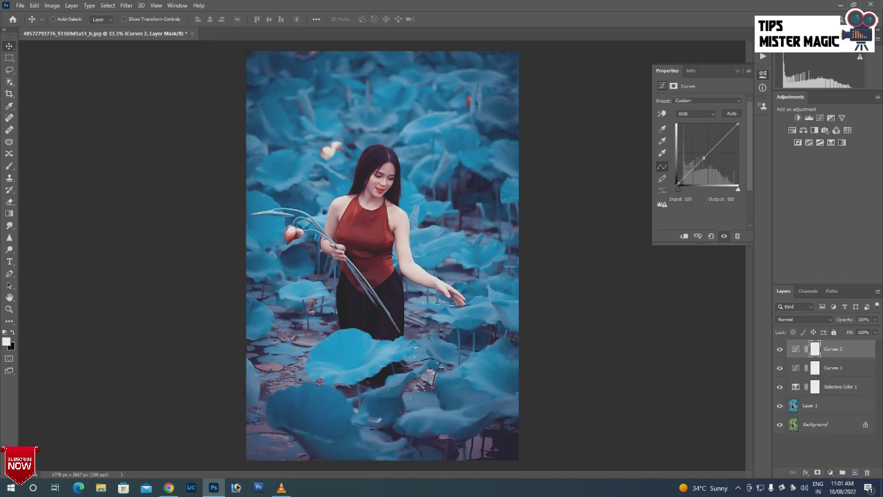
left_click_drag(703, 158, 685, 184)
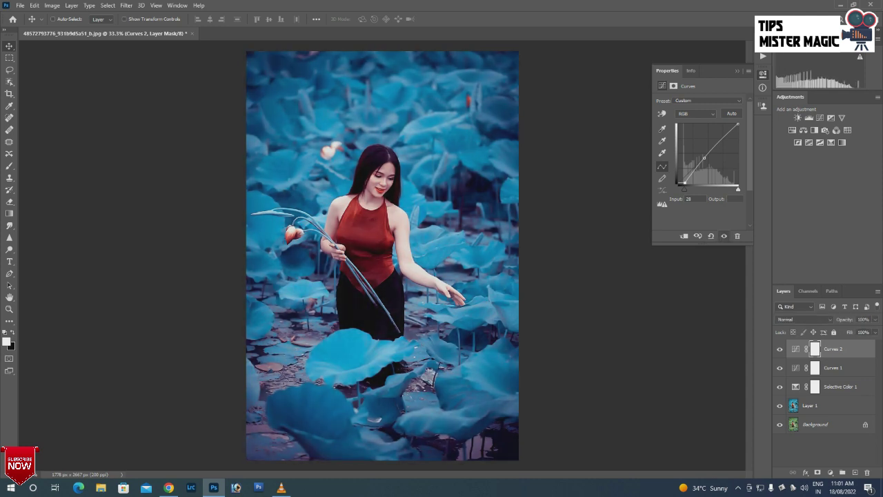
left_click(830, 473)
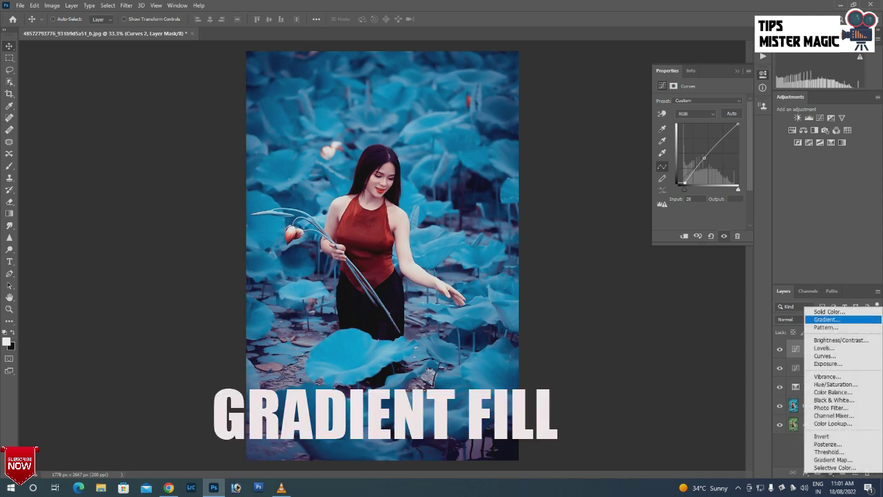
Step: Add a Gradient Fill layer set to Radial style with Reverse enabled
left_click(827, 320)
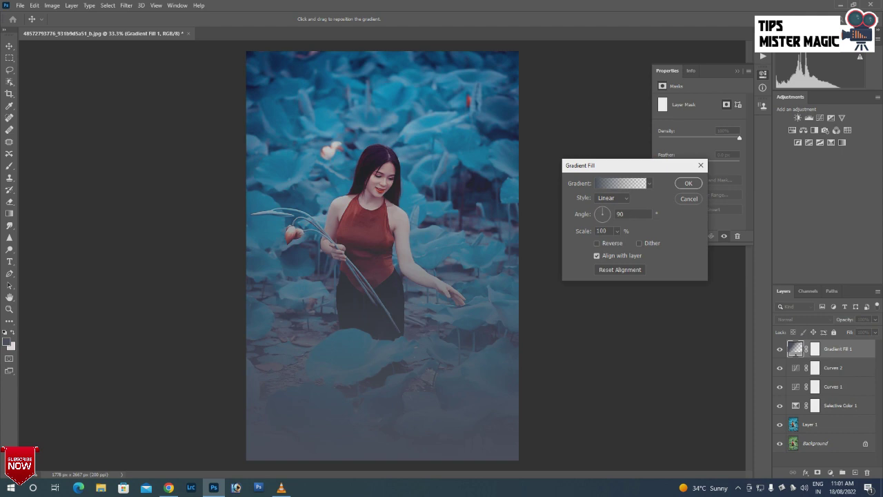
left_click(613, 197)
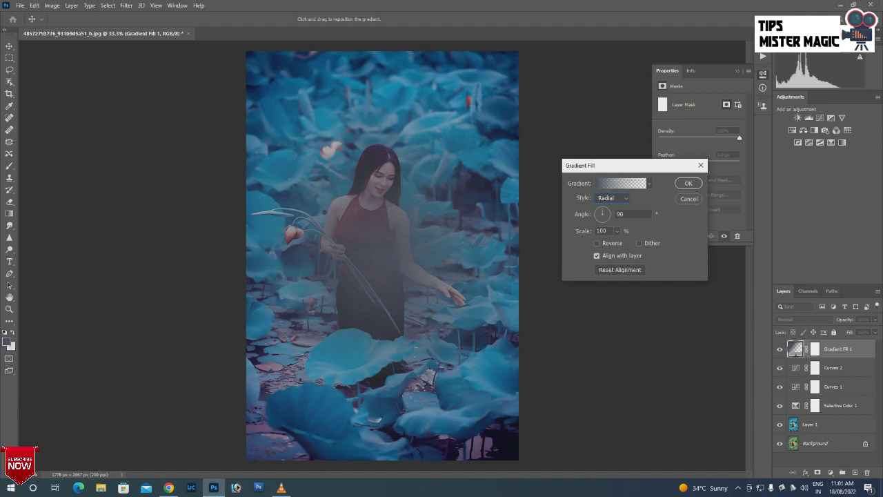
left_click(597, 243)
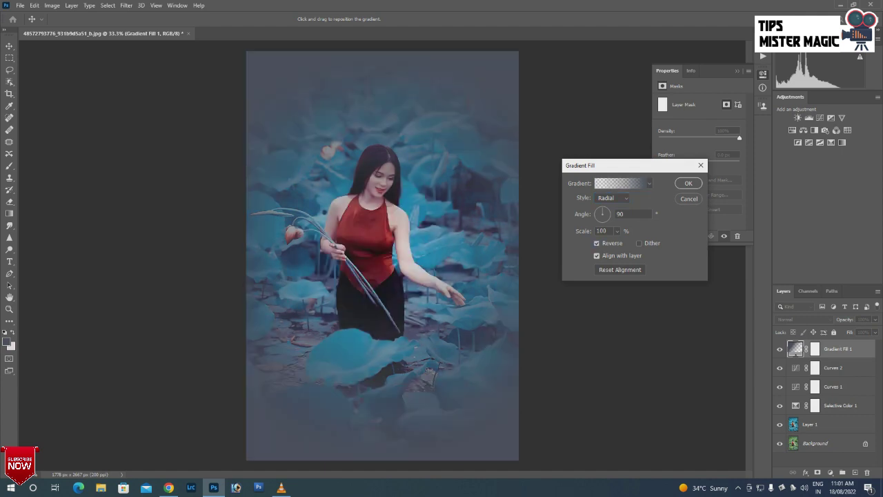
left_click(619, 183)
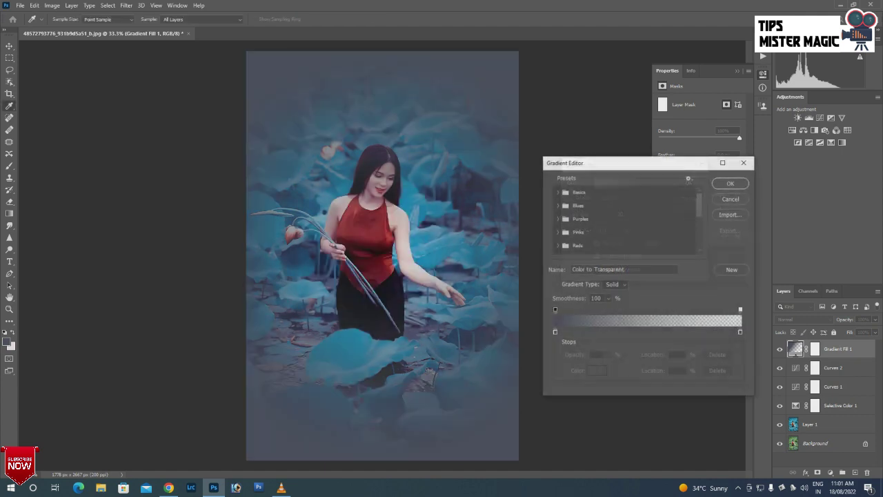
Step: Set the vignette gradient's left stop to deep teal #042a37 and confirm the gradient
left_click(555, 332)
left_click(597, 371)
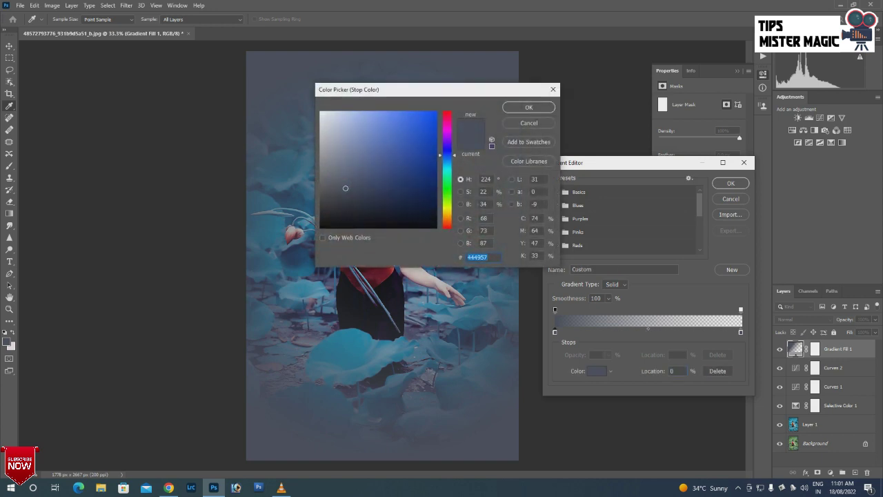
type("1983a7")
left_click(434, 223)
left_click(528, 107)
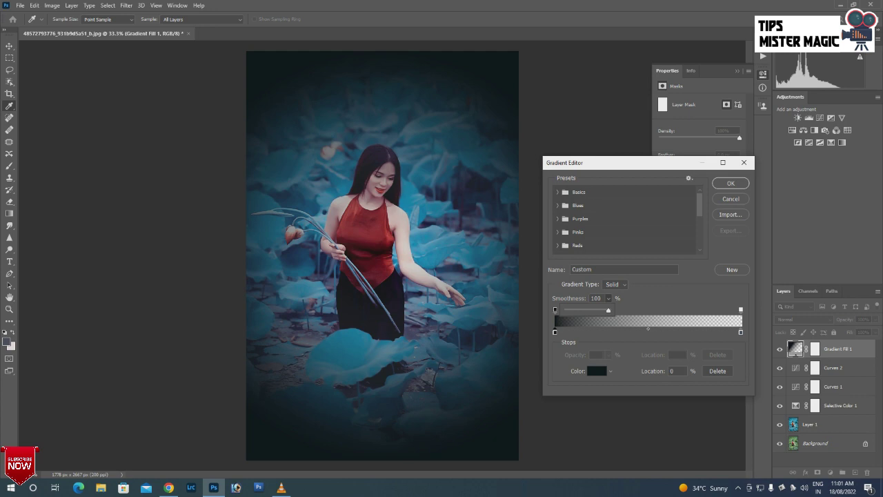
key("Return")
left_click(731, 183)
Step: Set the Gradient Fill scale to 243%, apply it, and toggle the vignette to compare
left_click(617, 230)
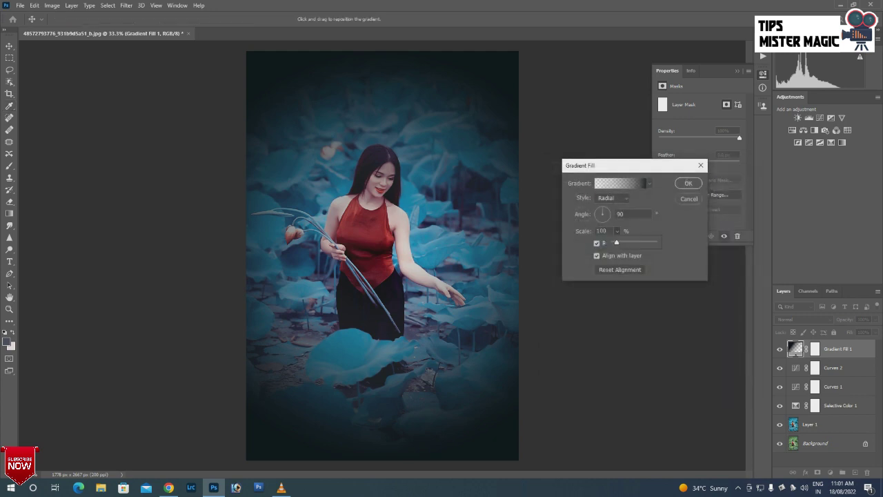
left_click_drag(617, 242, 626, 243)
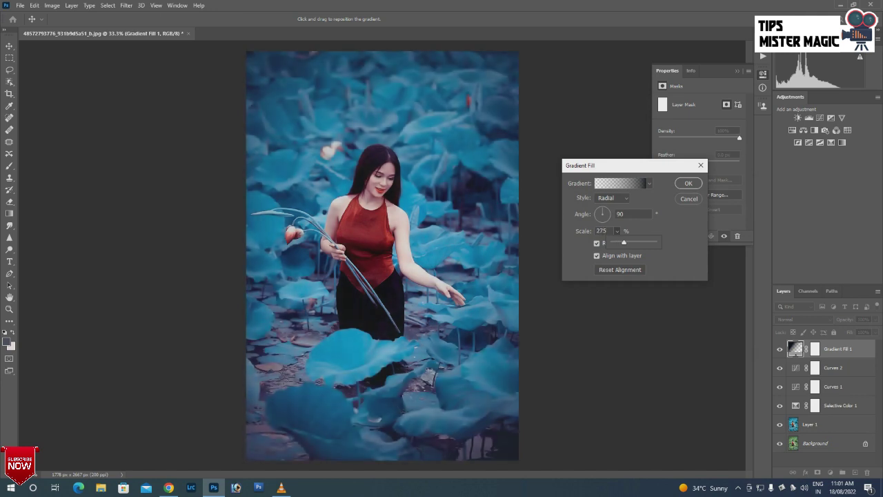
left_click_drag(624, 243, 624, 243)
left_click_drag(623, 243, 622, 243)
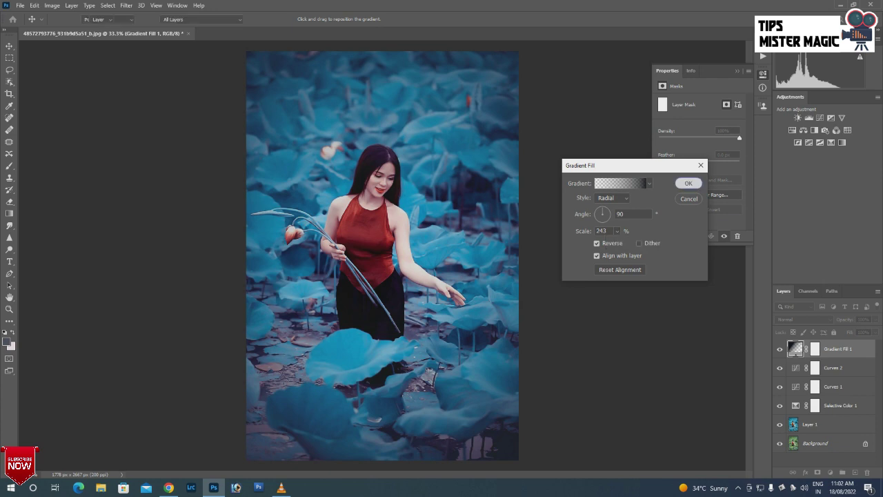
left_click(688, 183)
left_click(780, 349)
left_click(779, 349)
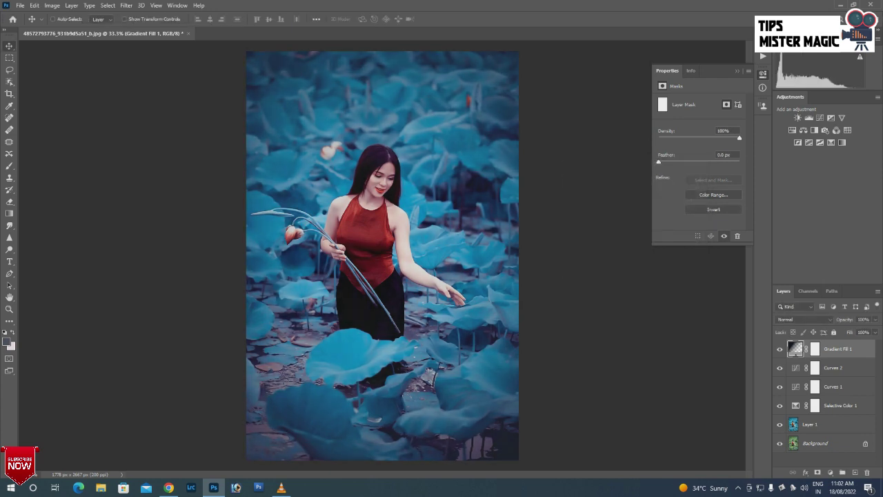
left_click(779, 349)
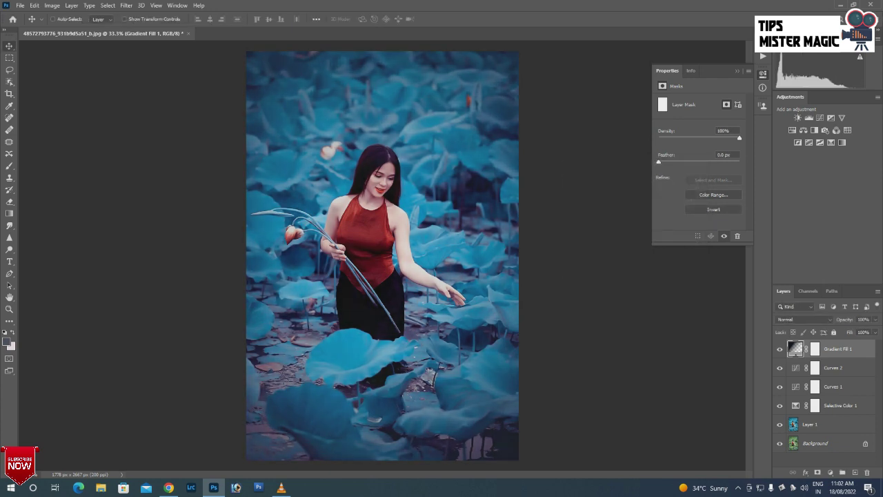